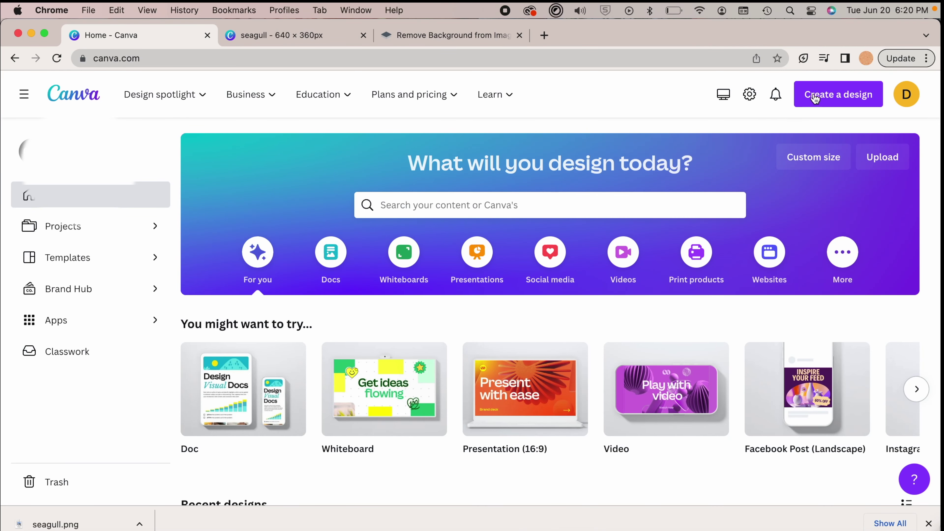
Create a new blank design with a custom size of 640 × 360 px
click(828, 93)
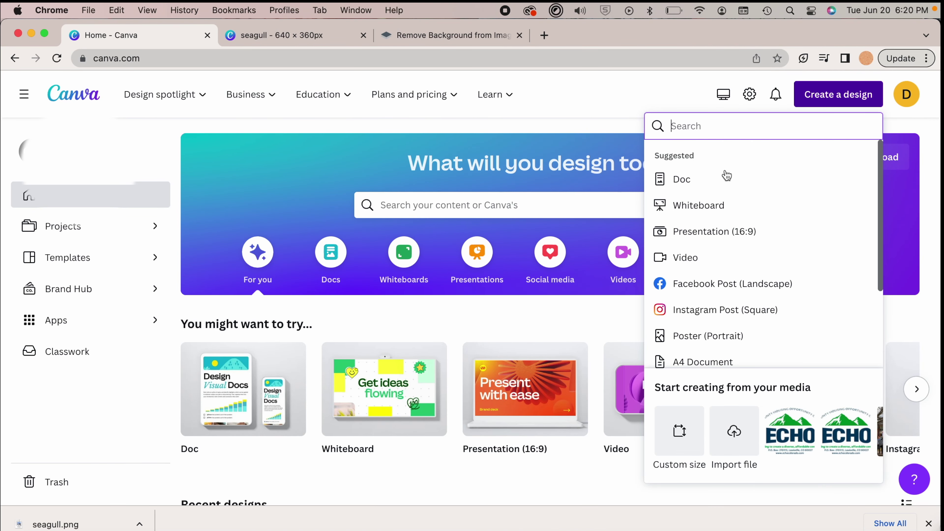
click(689, 428)
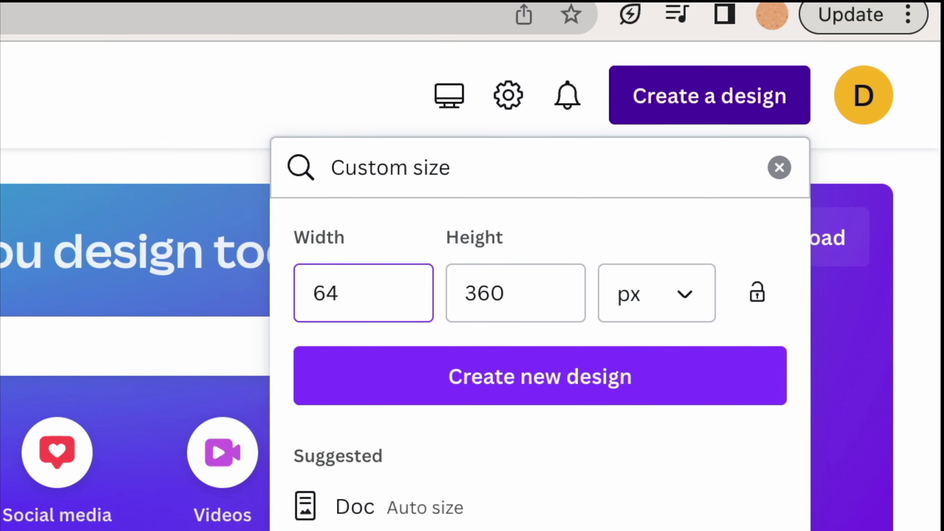
text(0)
click(476, 377)
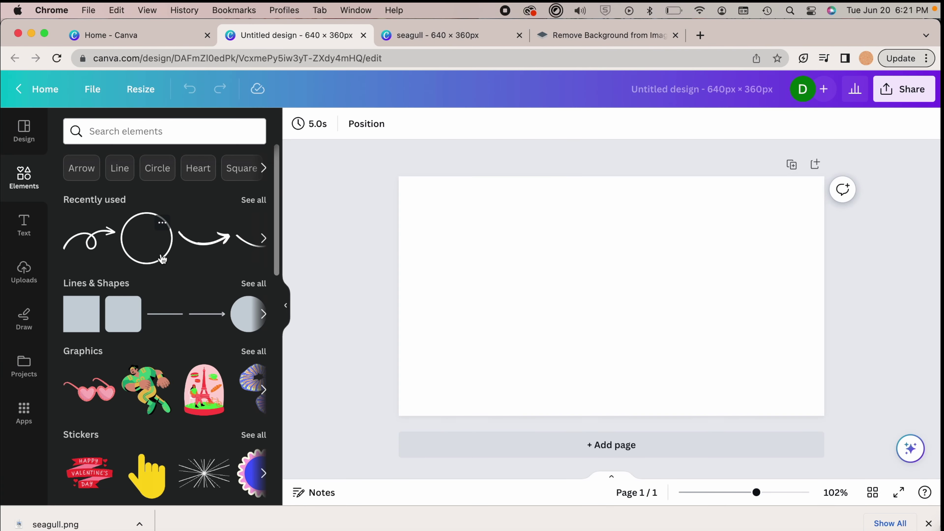
Place a black circle outline on the right half of the page and a looped arrow beside it, tilted to point at the circle
click(156, 241)
drag(647, 331, 727, 337)
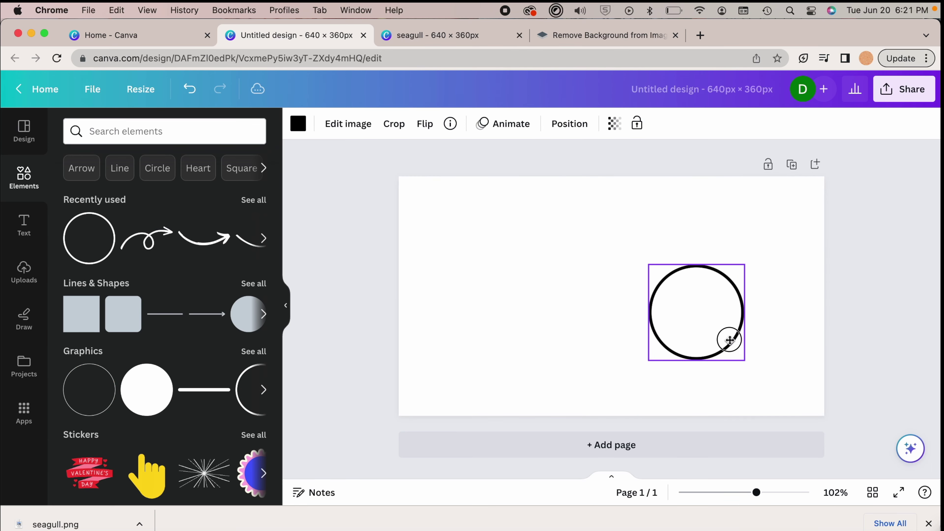
click(149, 238)
drag(621, 287, 573, 286)
drag(480, 257, 571, 279)
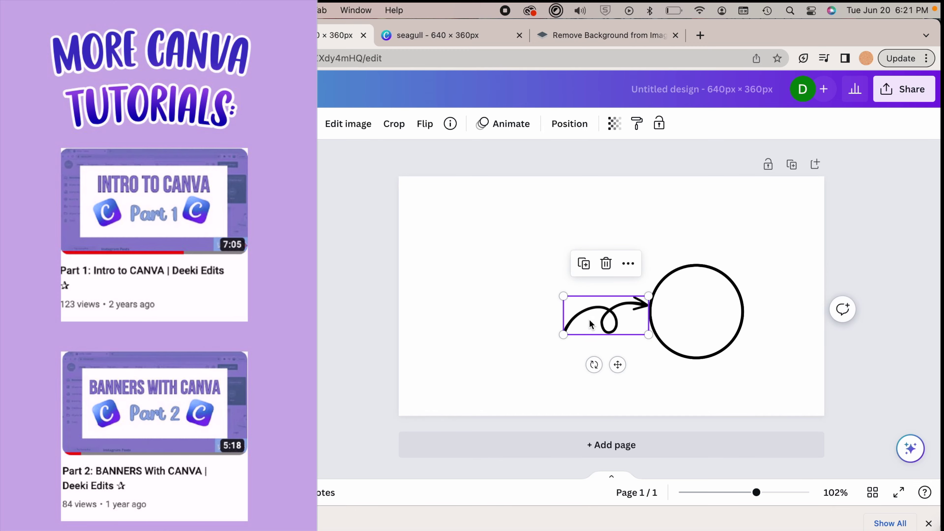
drag(587, 323, 569, 303)
drag(574, 345, 567, 336)
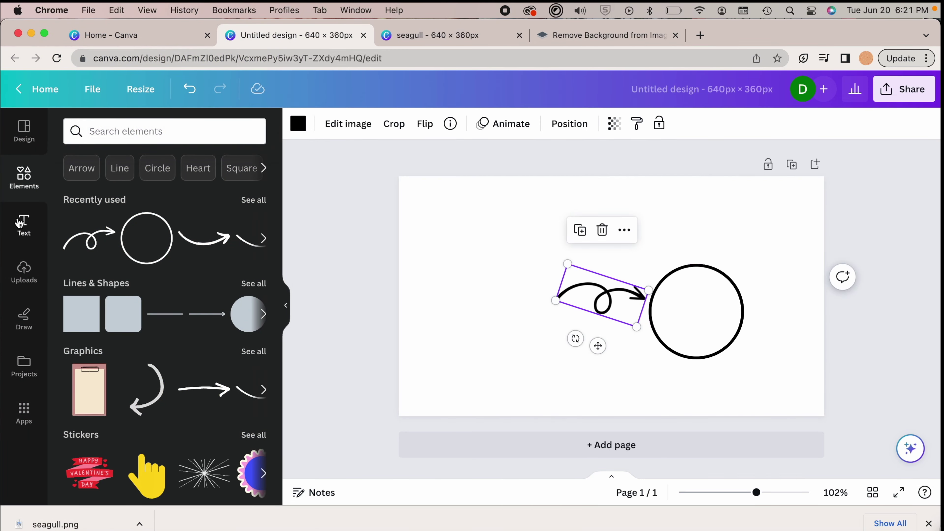
Add a heading reading "seagull" and position it just left of the looped arrow
click(24, 223)
click(134, 294)
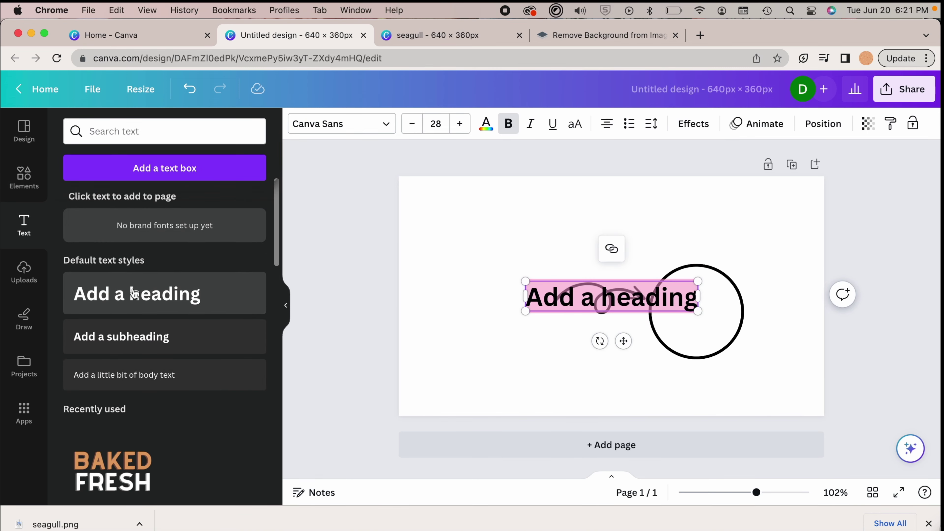
text(seagull!)
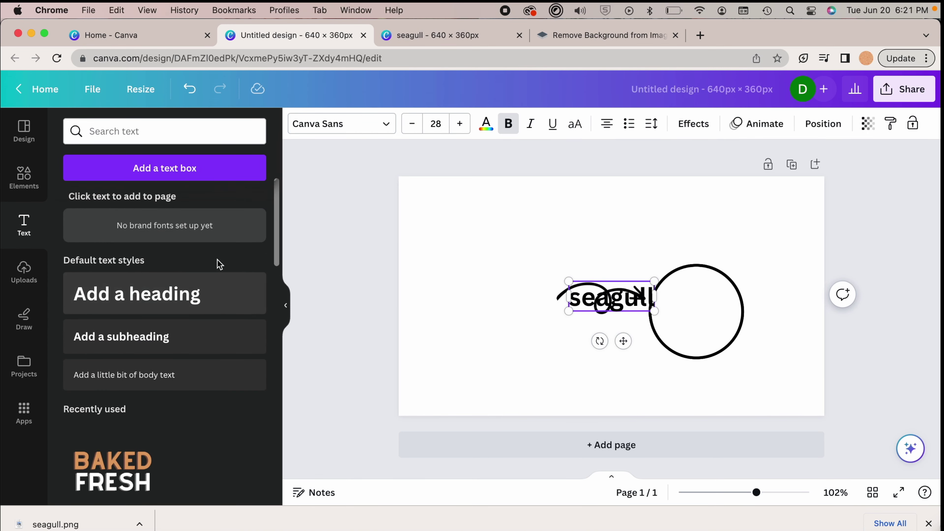
click(484, 312)
drag(599, 303, 520, 306)
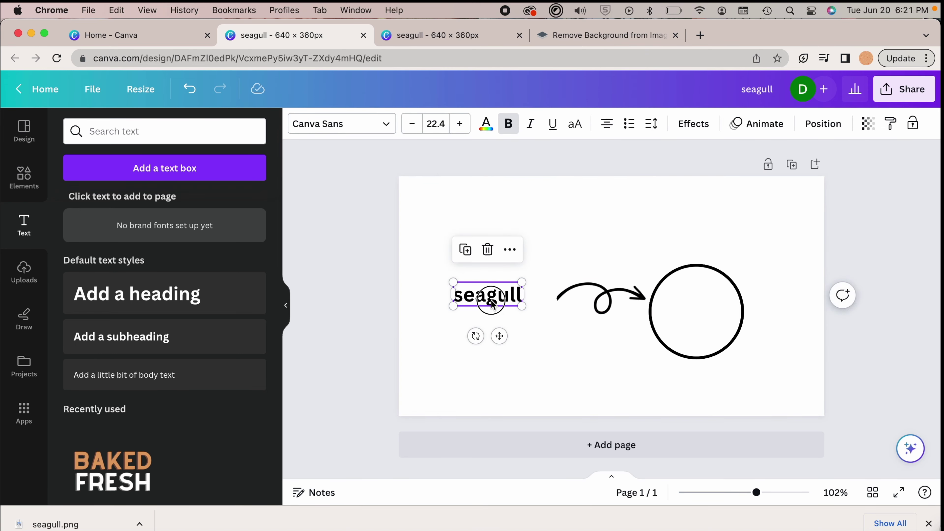
key(super+z)
Download the design as a PNG at size 1 with a transparent background
click(904, 89)
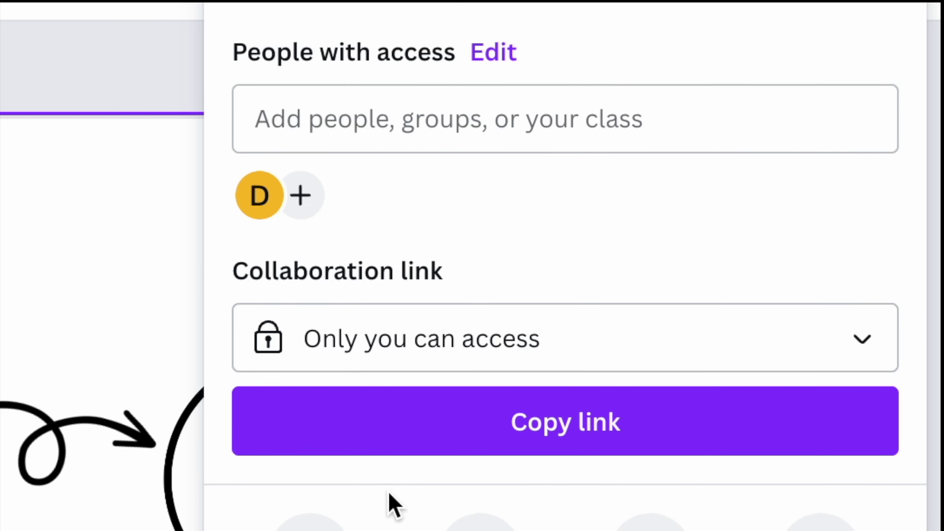
scroll(733, 323, down, 3)
click(728, 338)
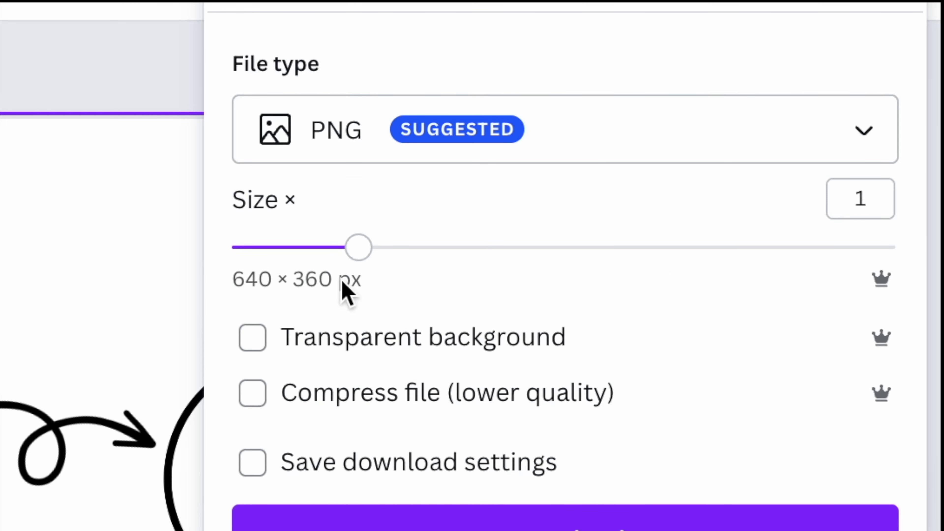
click(253, 337)
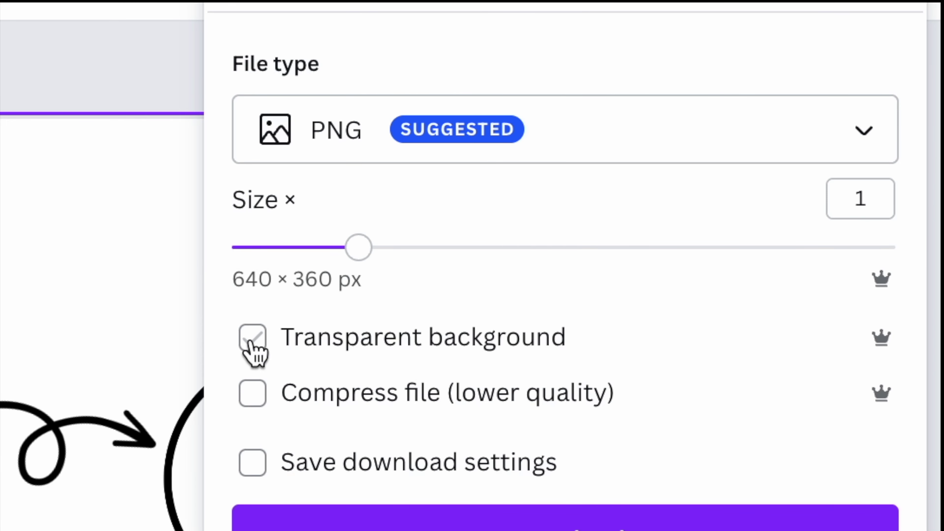
click(250, 341)
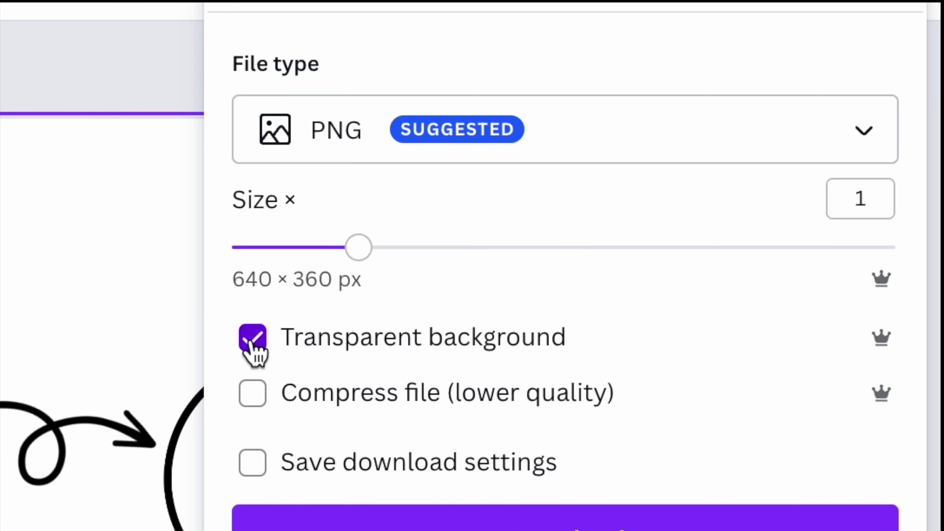
click(557, 525)
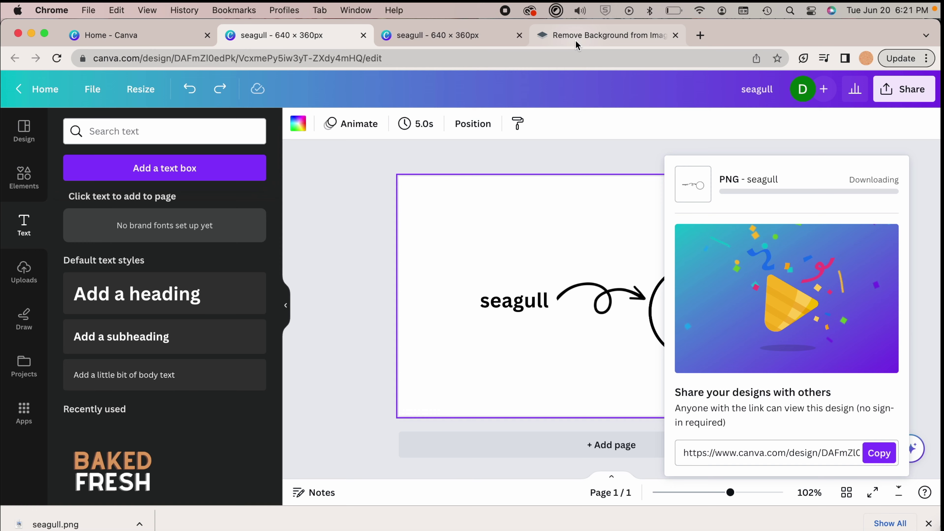
View the remove.bg page as another way to remove an image background
click(576, 39)
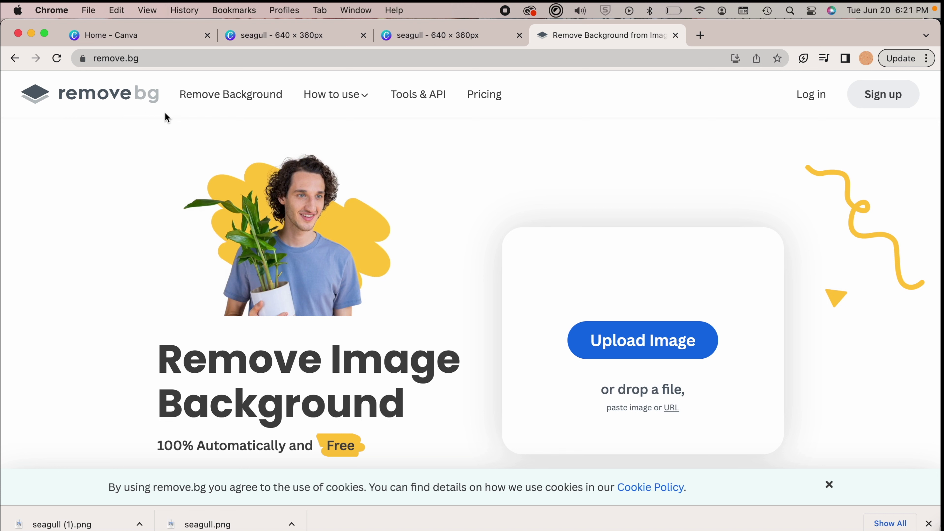
Switch to iMovie and place seagull (1).png from Downloads above the video clip at the start of the timeline
key(super+Tab)
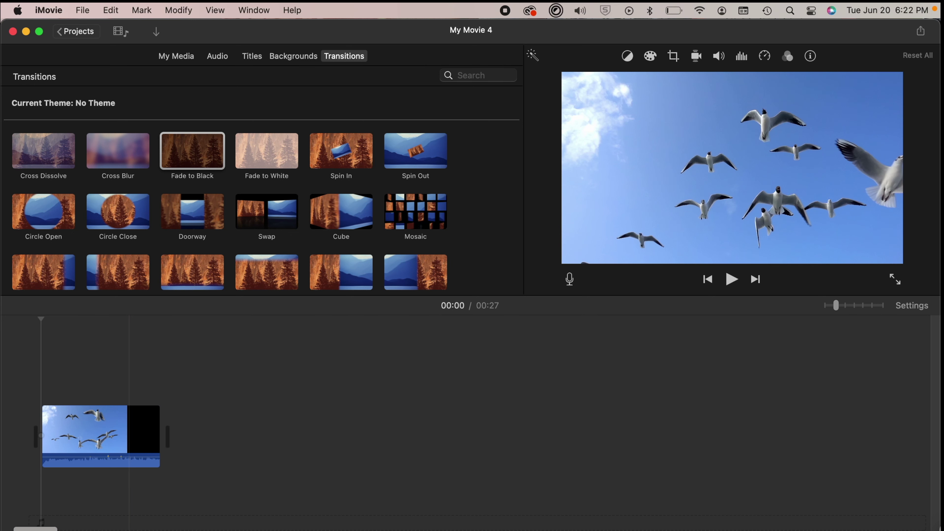
click(35, 528)
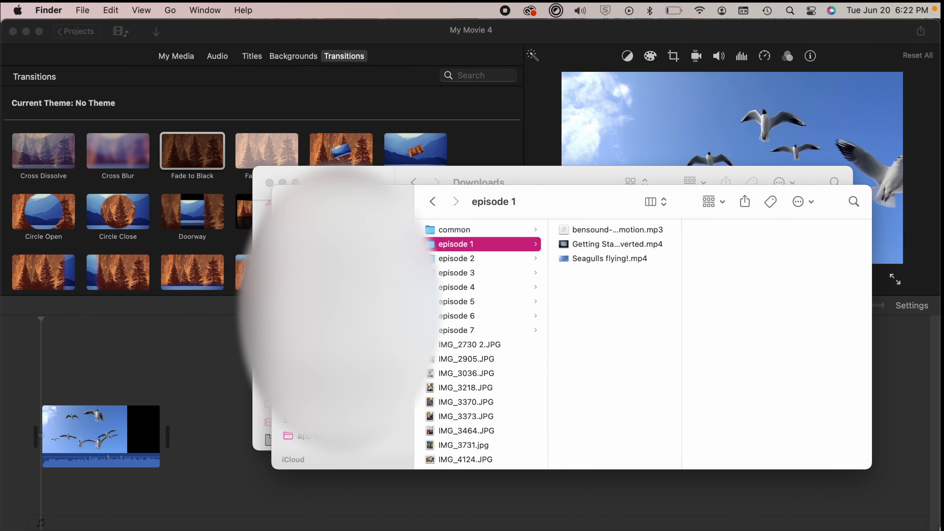
key(super+grave)
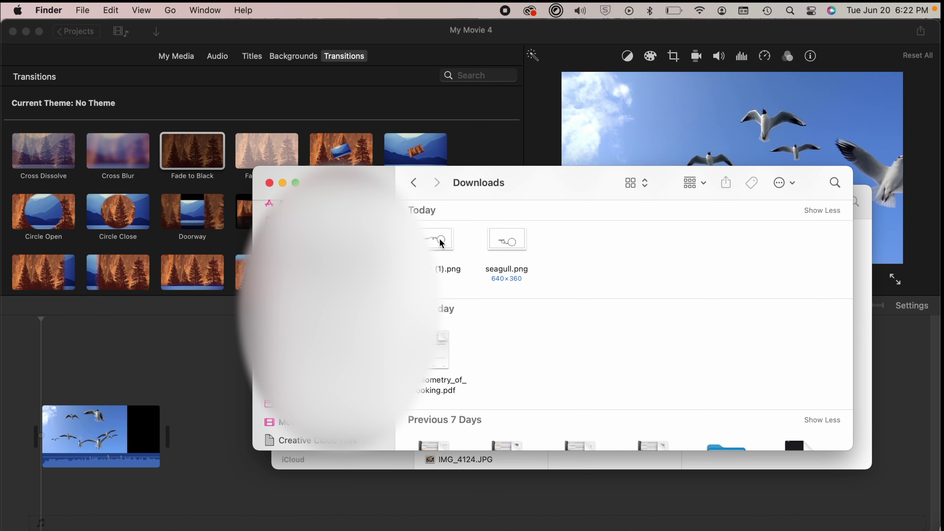
drag(450, 243, 21, 382)
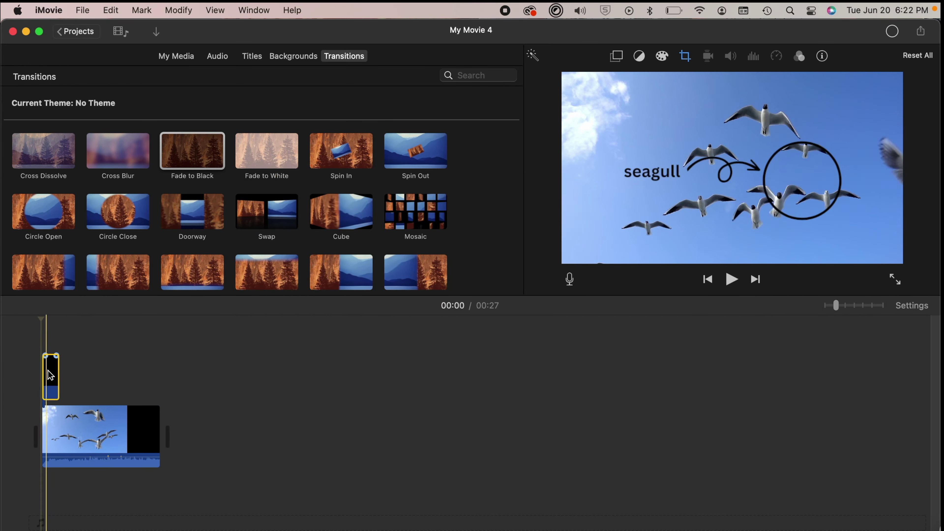
click(85, 375)
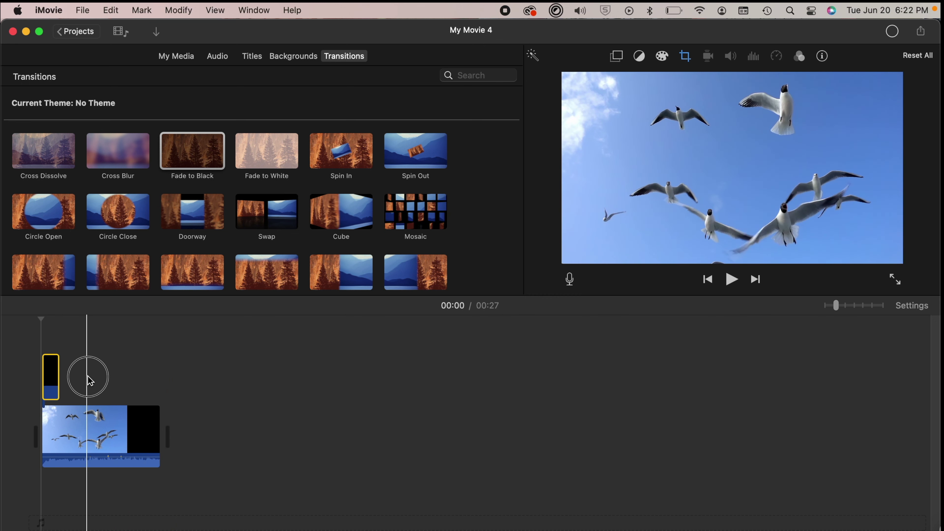
Set the seagull video clip's speed to Fast 2x and extend the overlay image to the clip's full length
click(91, 429)
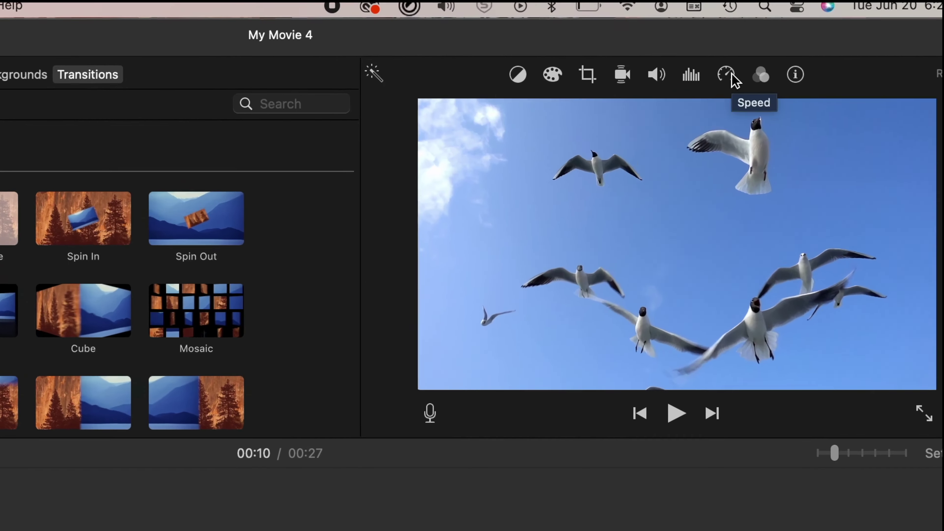
click(764, 56)
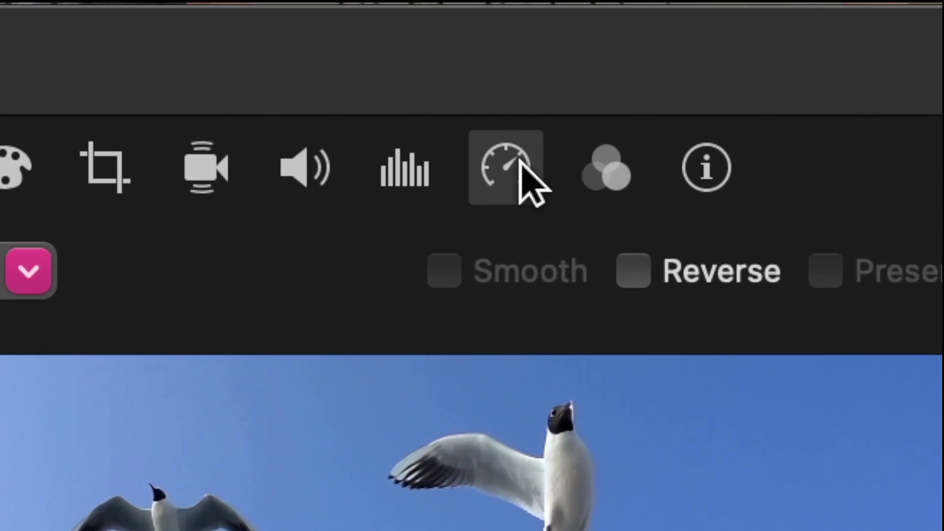
click(3, 297)
click(0, 528)
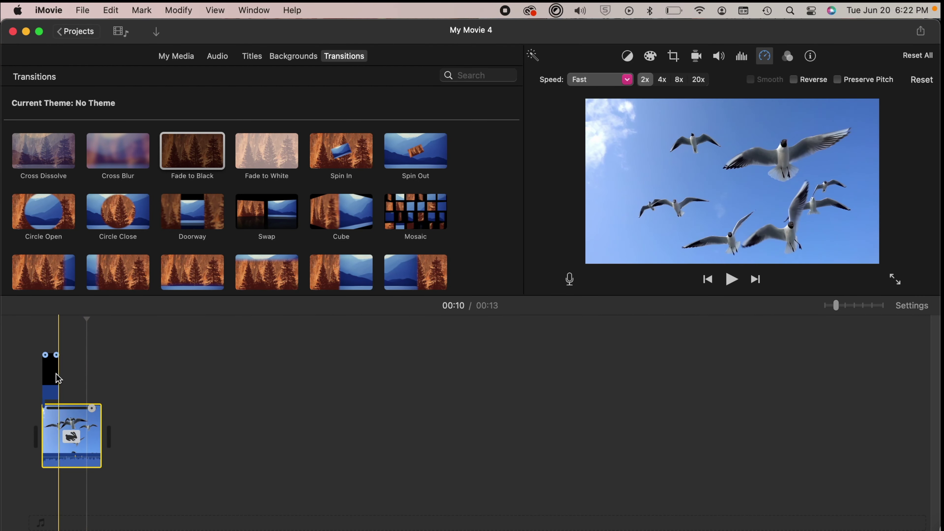
drag(59, 372, 99, 366)
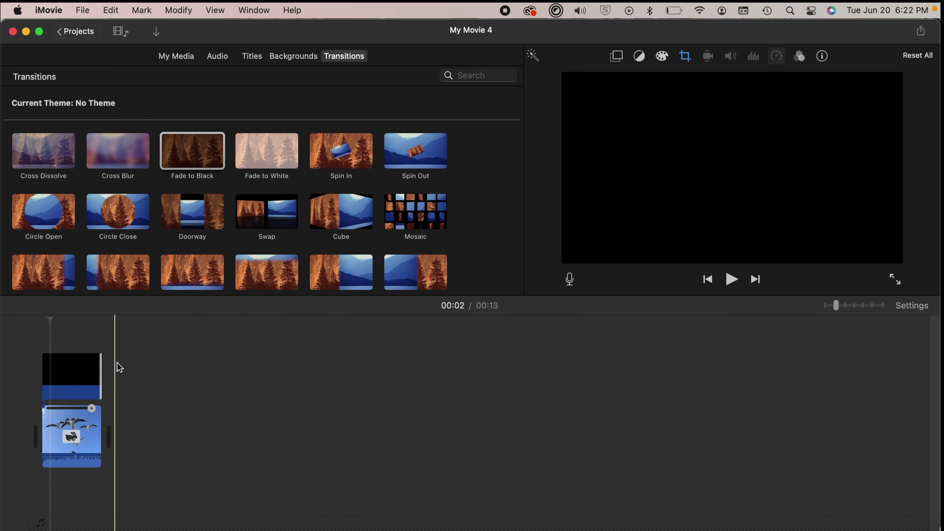
Preview the overlay over the video and examine its crop style and Ken Burns framing
click(37, 343)
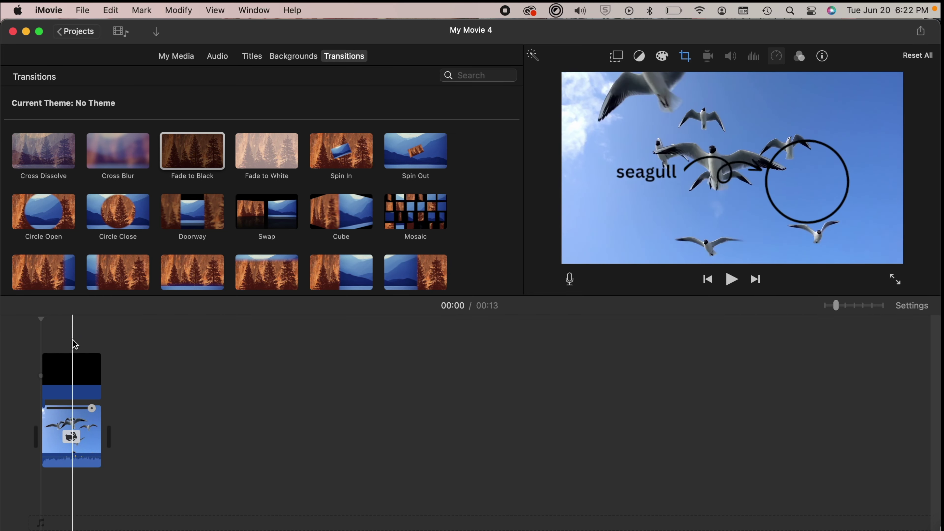
click(71, 362)
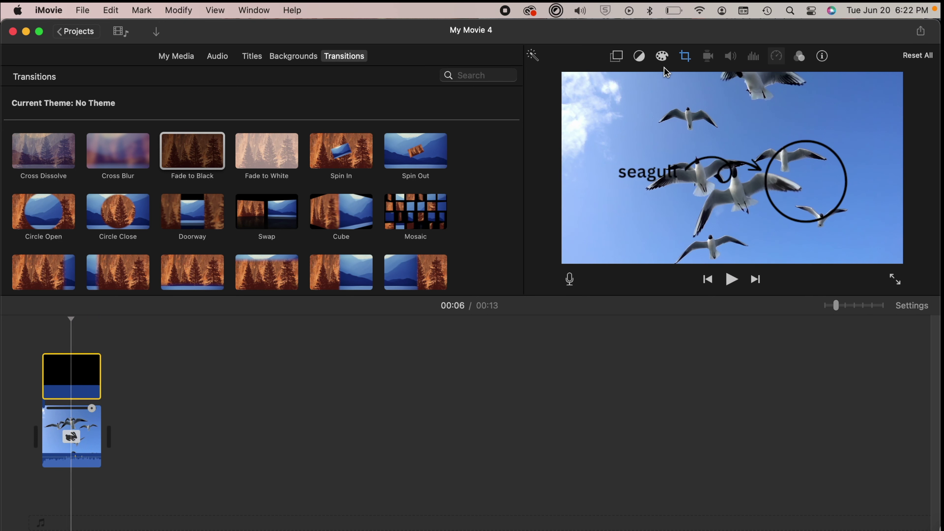
click(685, 58)
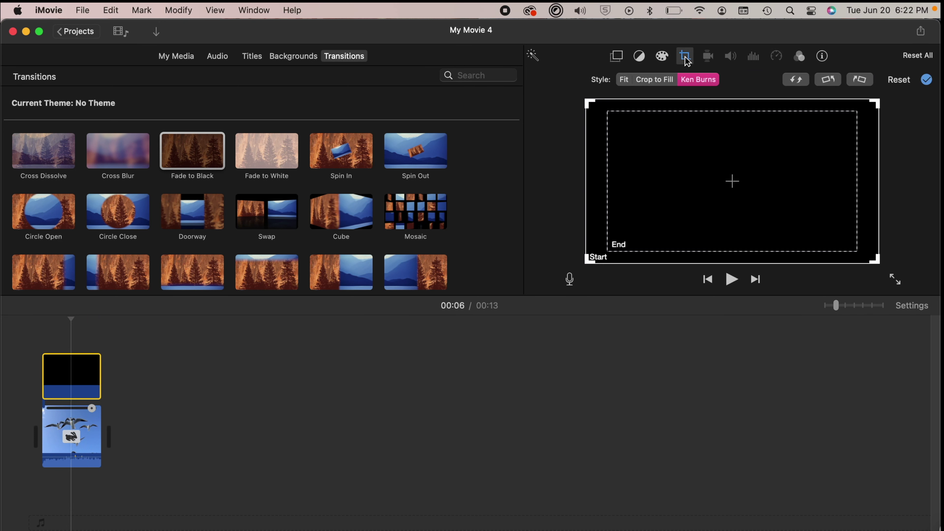
Set the overlay to Picture in Picture near the one-second mark, enlarge it, and position its circle around the lower central gull
click(49, 335)
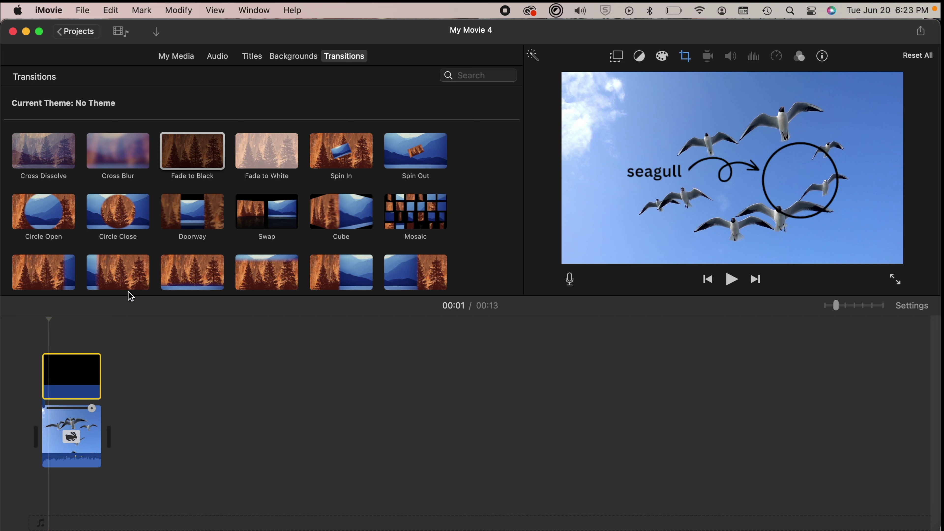
click(616, 58)
click(573, 80)
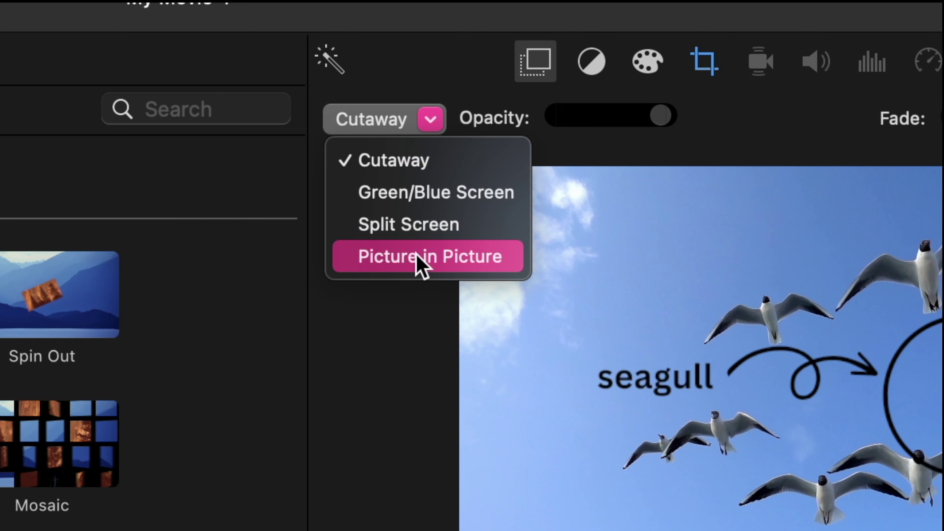
click(418, 256)
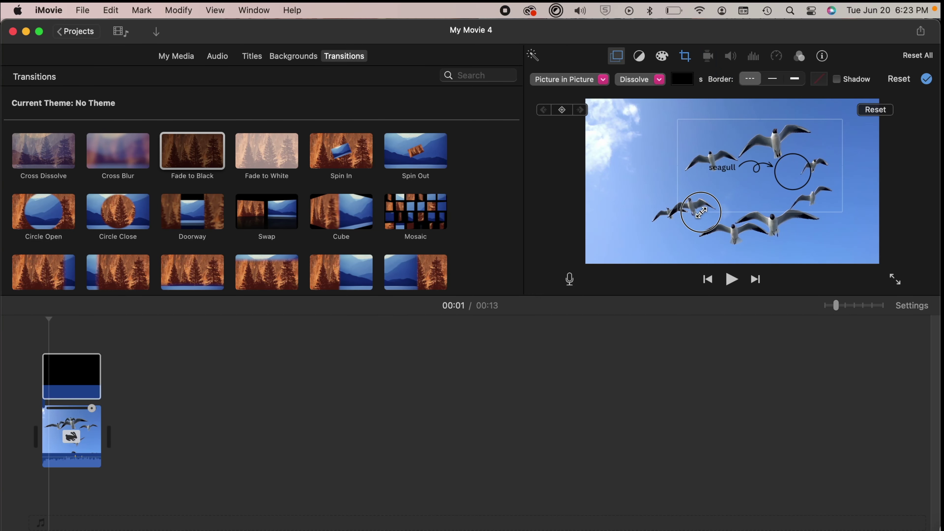
drag(701, 213, 661, 257)
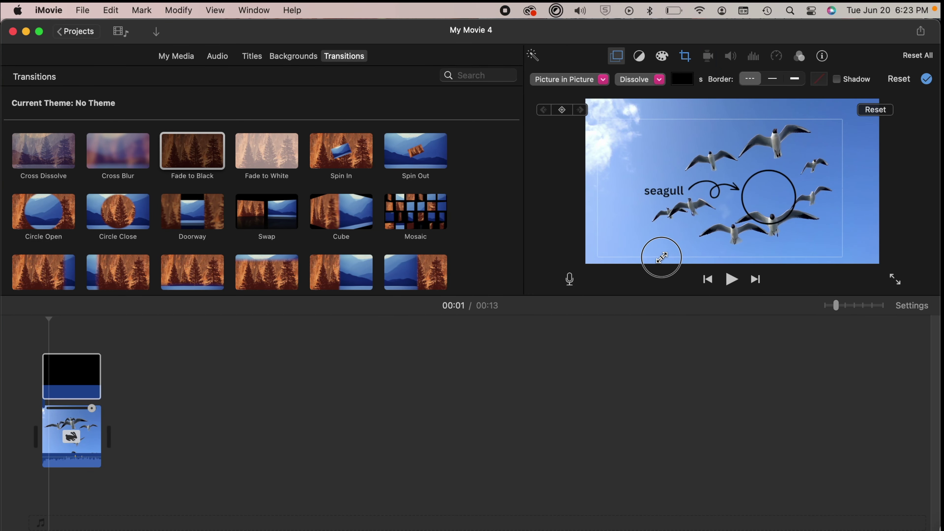
drag(765, 198, 772, 223)
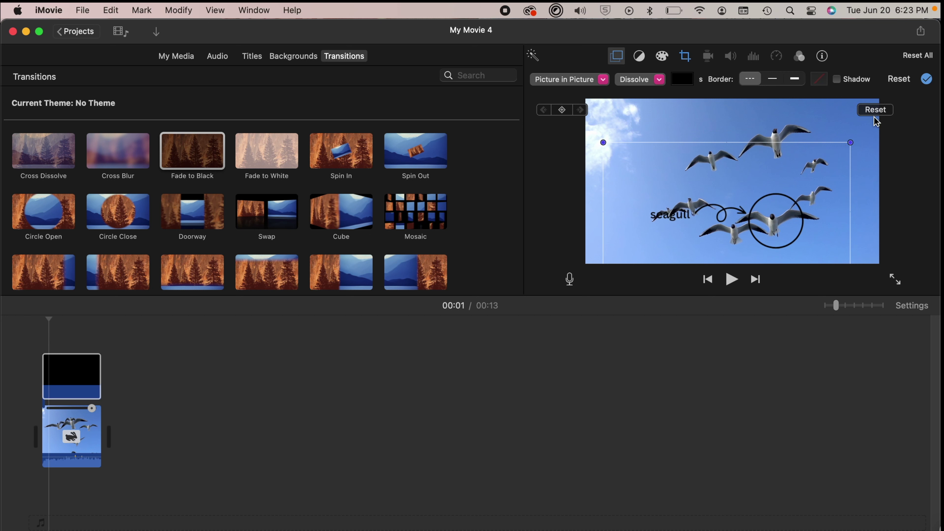
drag(851, 142, 856, 135)
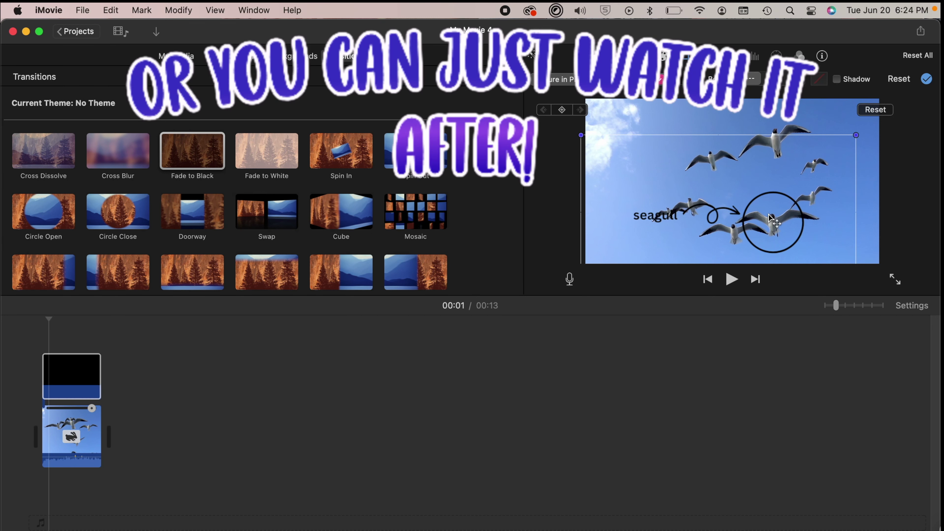
Enlarge the timeline and add a position keyframe to the overlay at the start of the clip
click(66, 366)
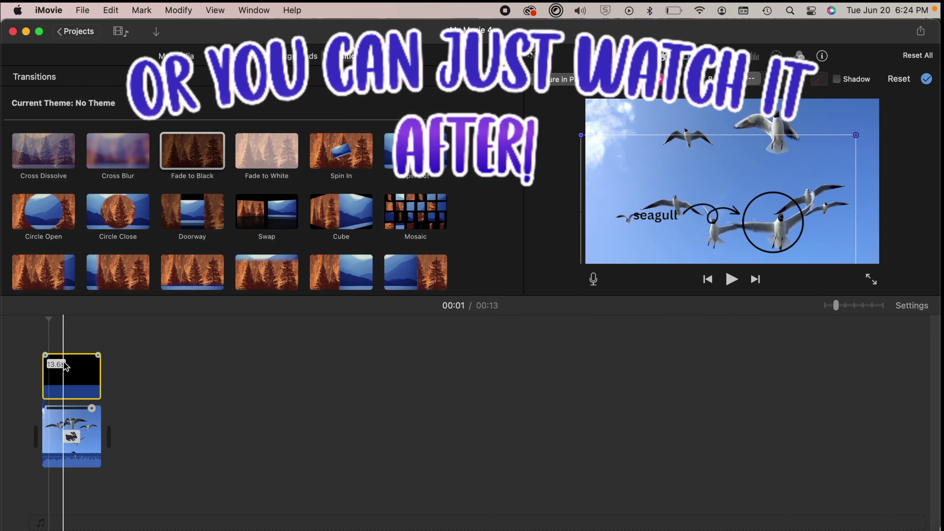
scroll(63, 363, up, 5)
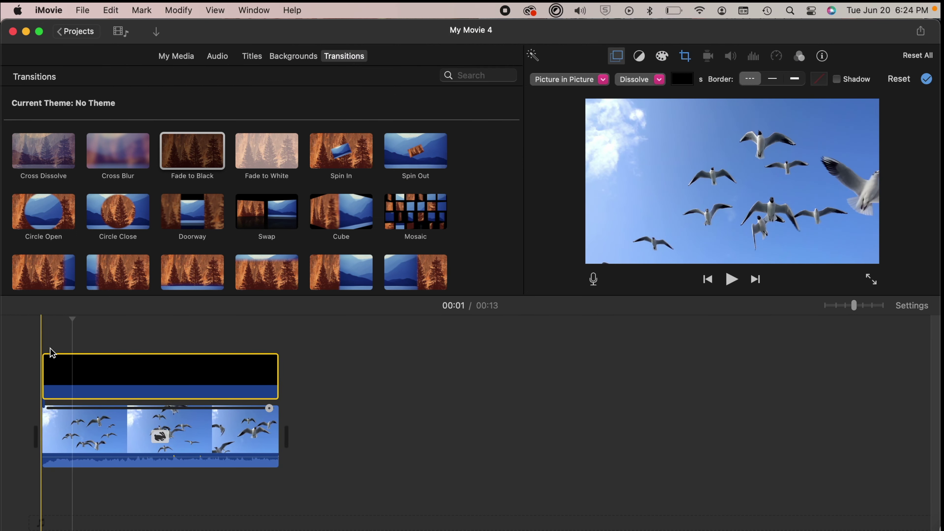
click(49, 353)
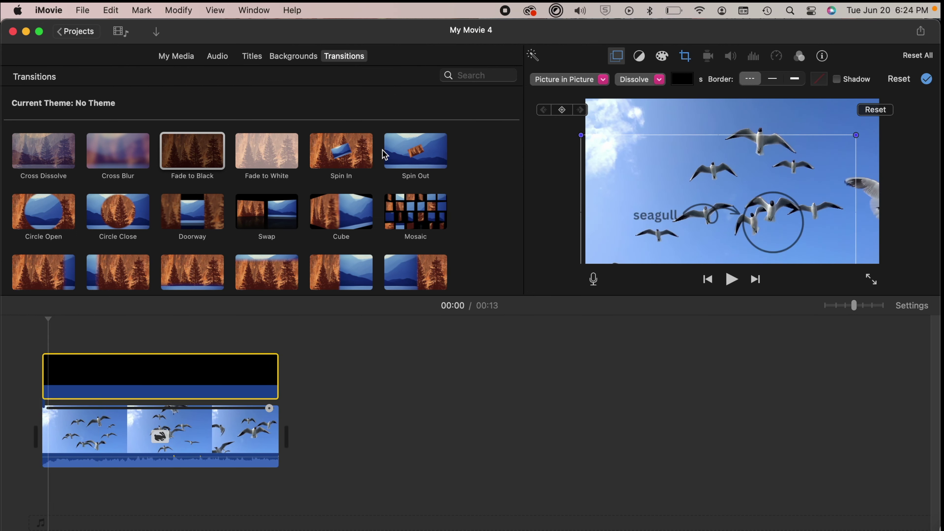
click(562, 111)
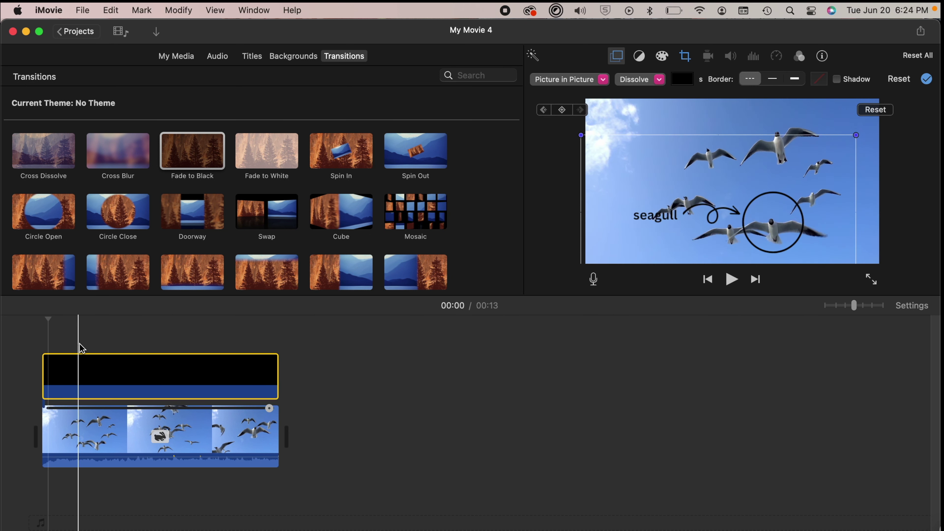
Reposition the overlay at the two-second and four-second marks so its circle keeps following the lower central gull
click(80, 373)
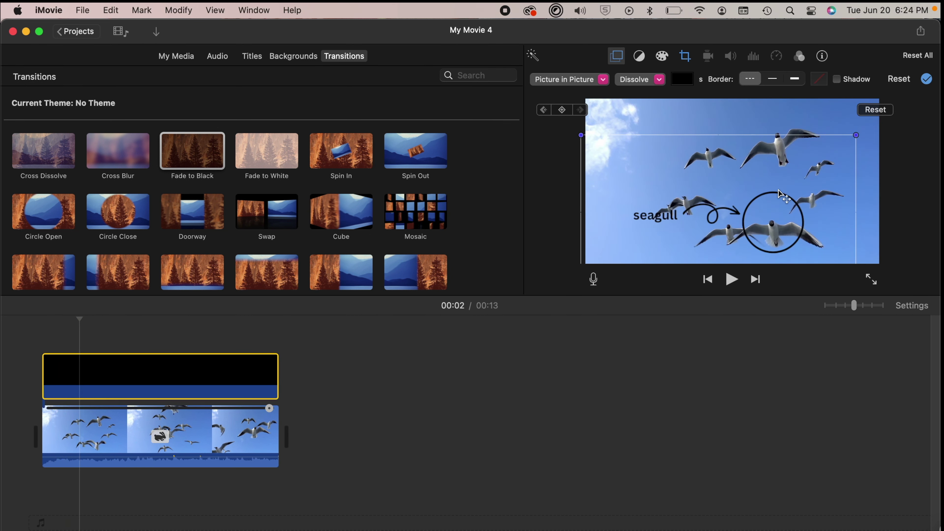
drag(773, 210, 777, 221)
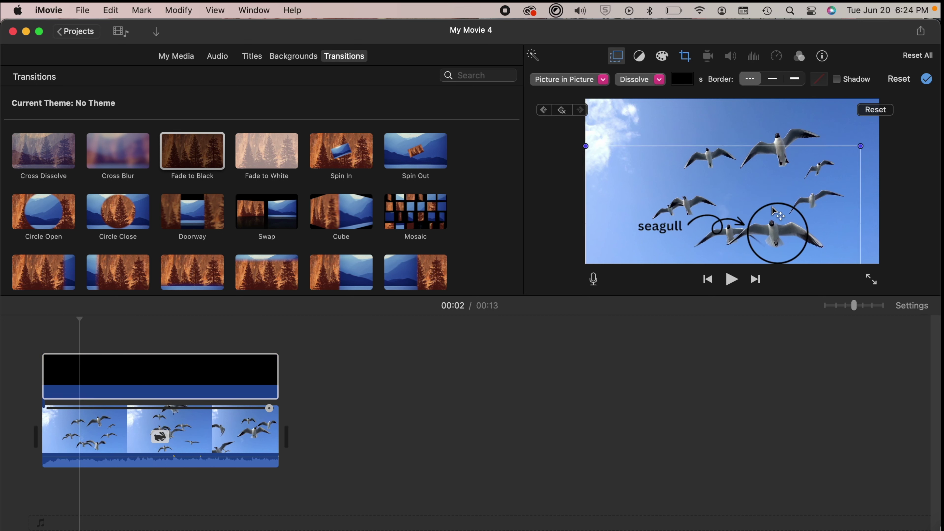
click(81, 350)
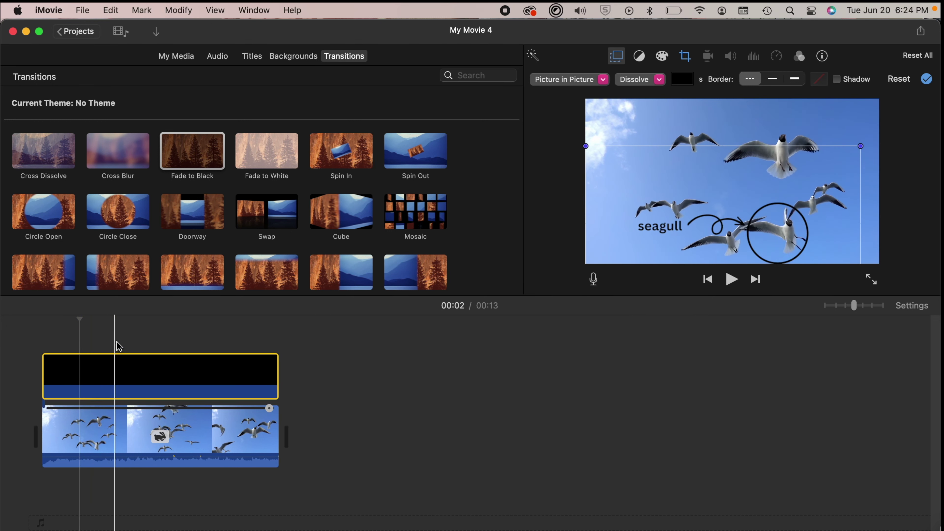
click(118, 375)
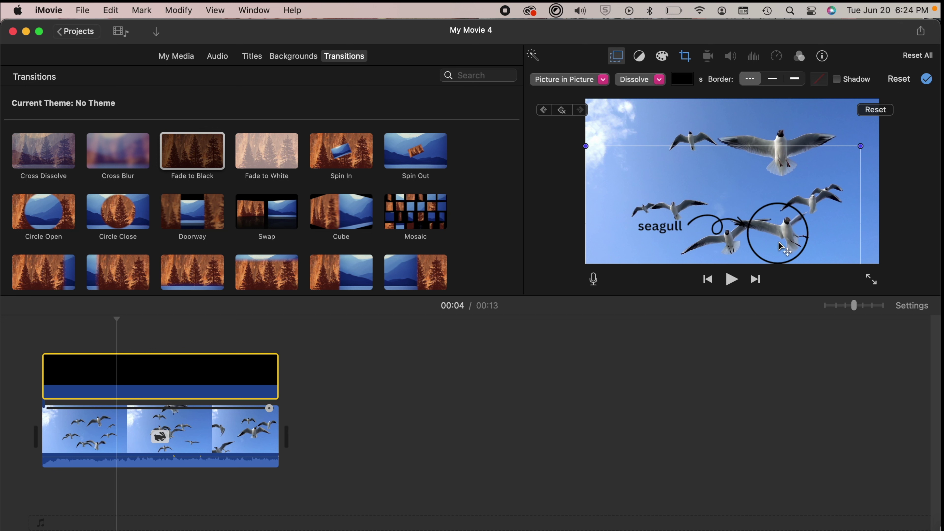
drag(779, 241, 724, 202)
Keyframe the overlay's circle onto the gull through the rest of the clip and play the result from the beginning
click(154, 341)
click(194, 340)
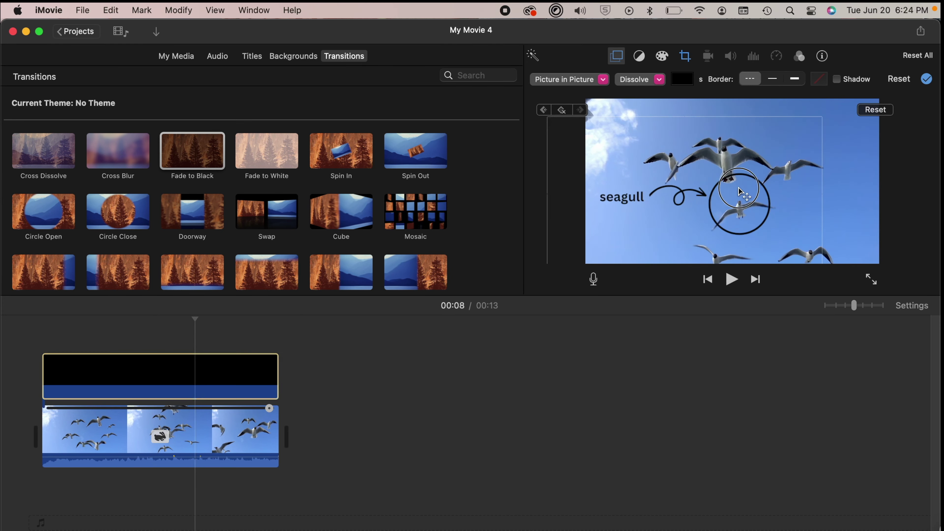
click(562, 110)
click(147, 363)
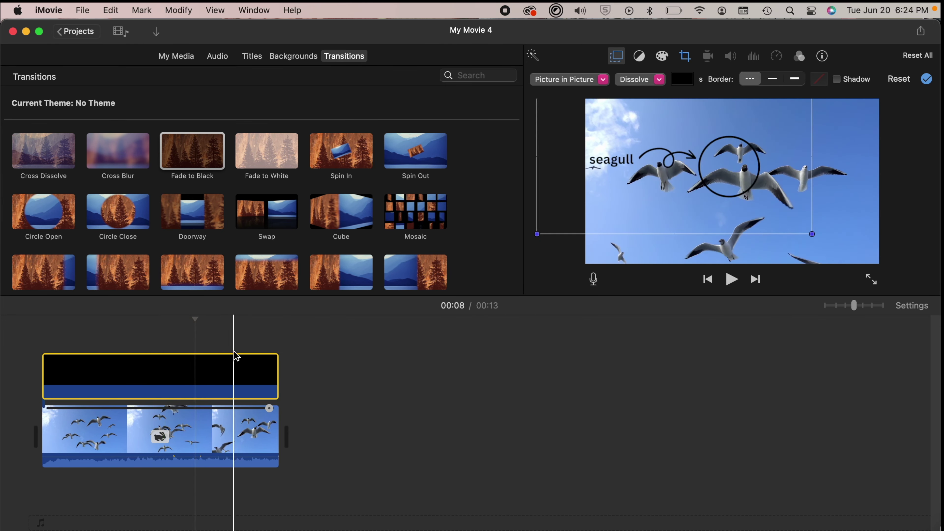
click(269, 356)
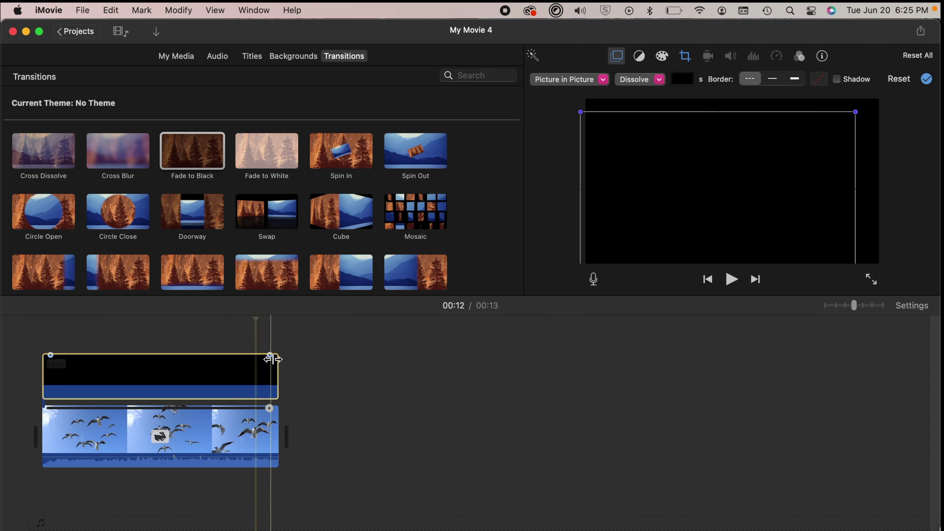
click(707, 278)
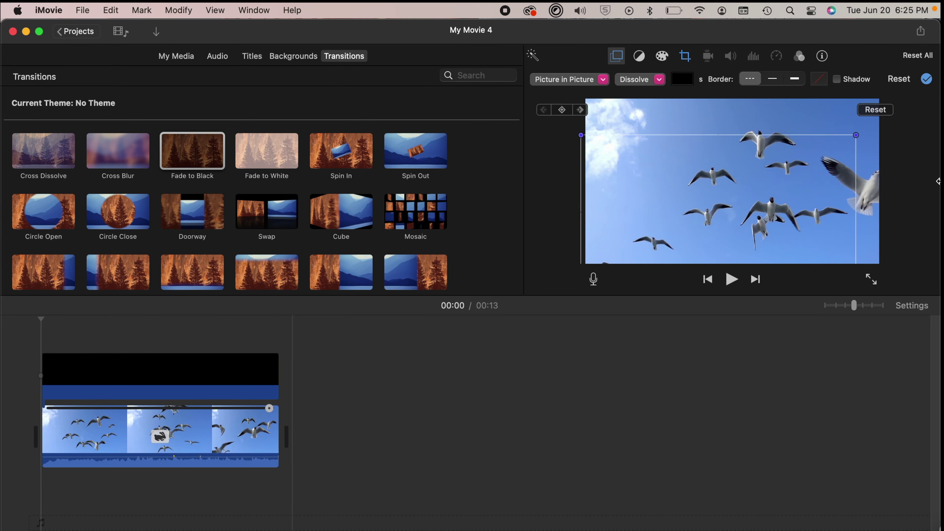
click(731, 279)
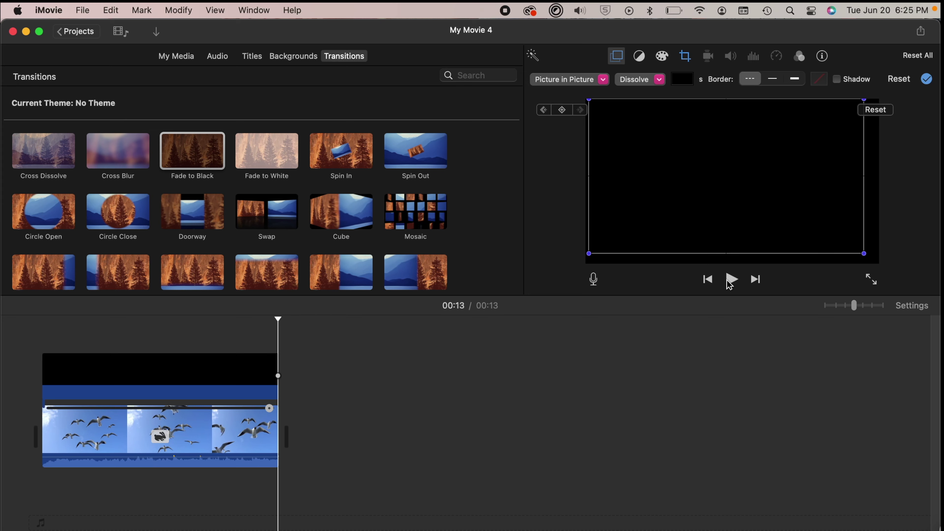
Try to add a second seagull (1).png overlay from Downloads at the start of the timeline
key(super+Tab)
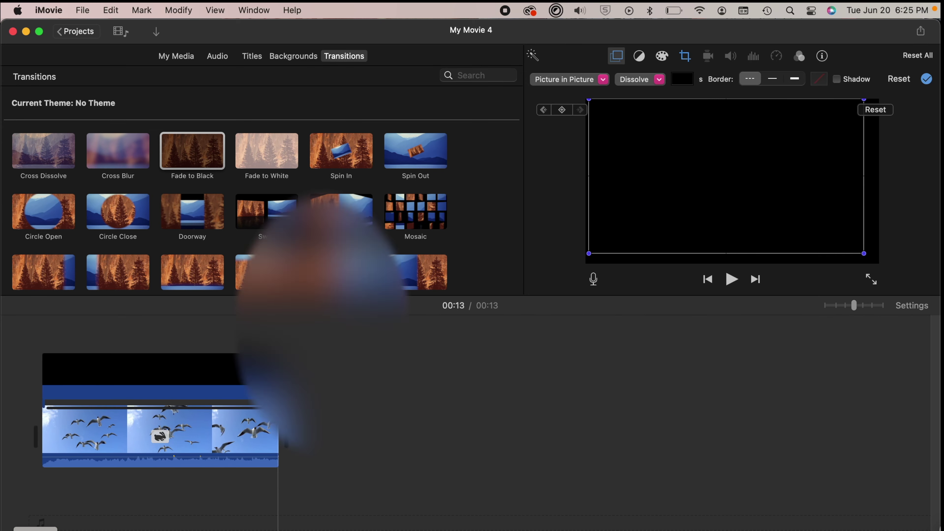
drag(429, 247, 16, 342)
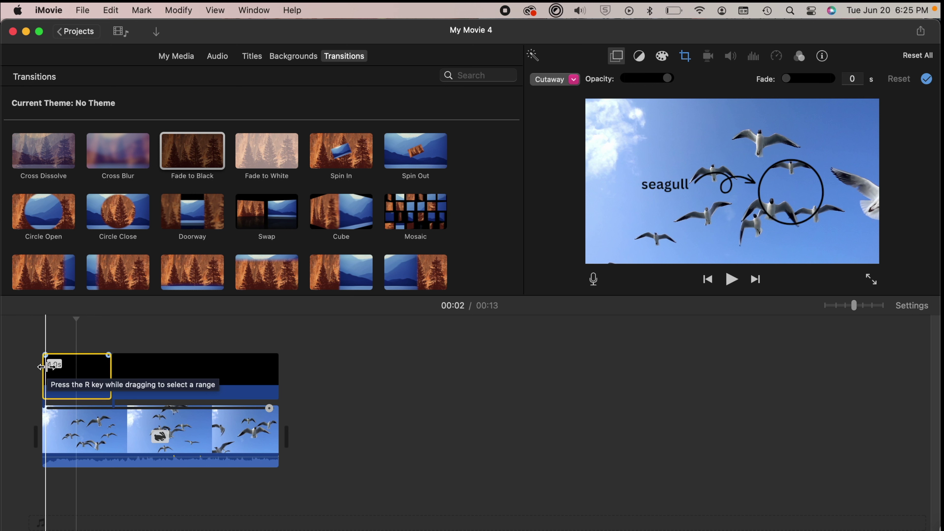
click(46, 367)
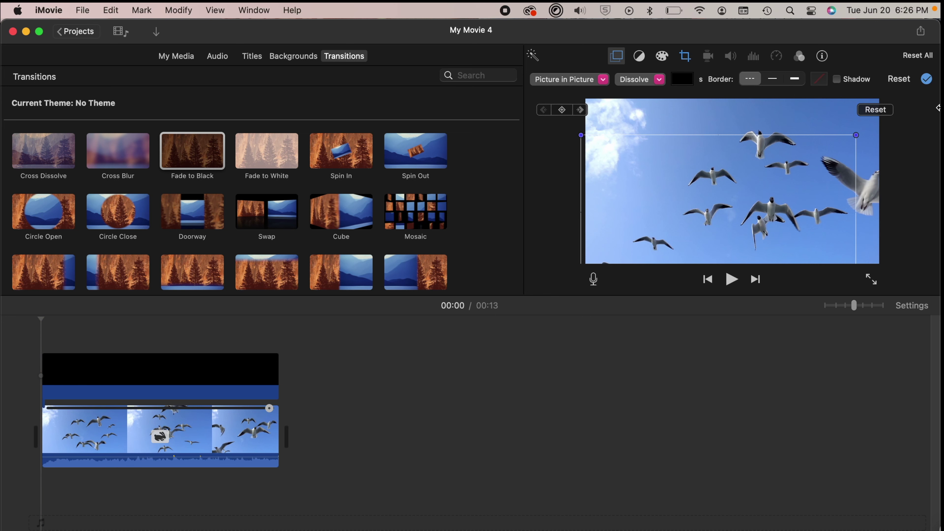
Export the movie as a file titled seagull1 at 1080p, High quality and Faster compression, saving it to Downloads
click(921, 32)
click(902, 138)
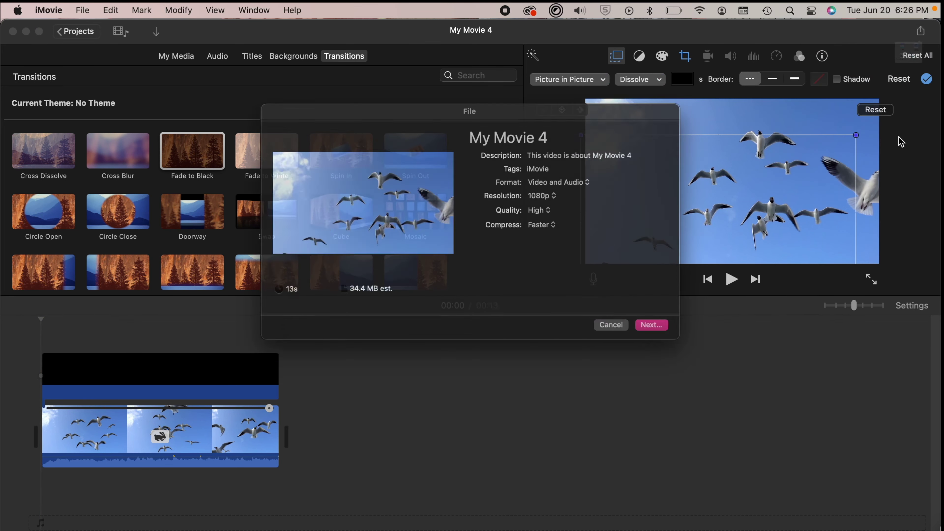
click(608, 132)
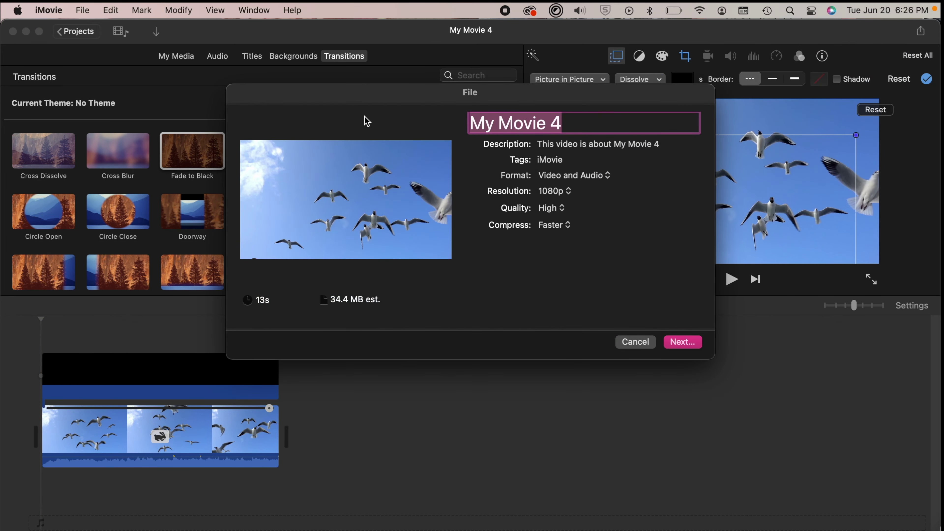
text(seagull1)
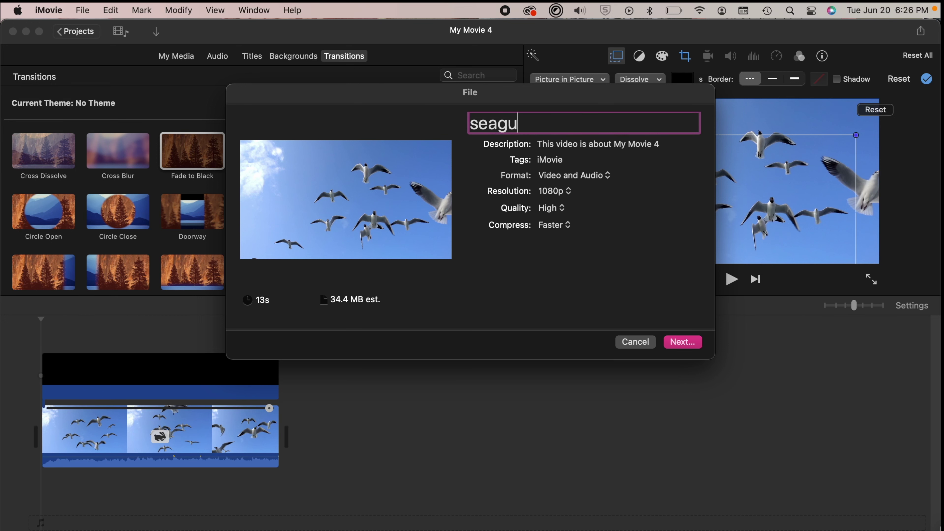
click(679, 342)
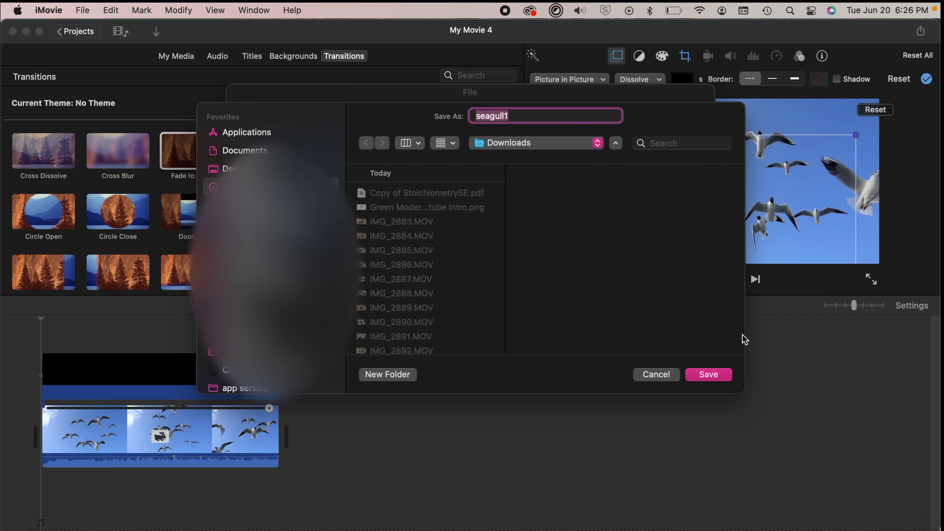
click(711, 375)
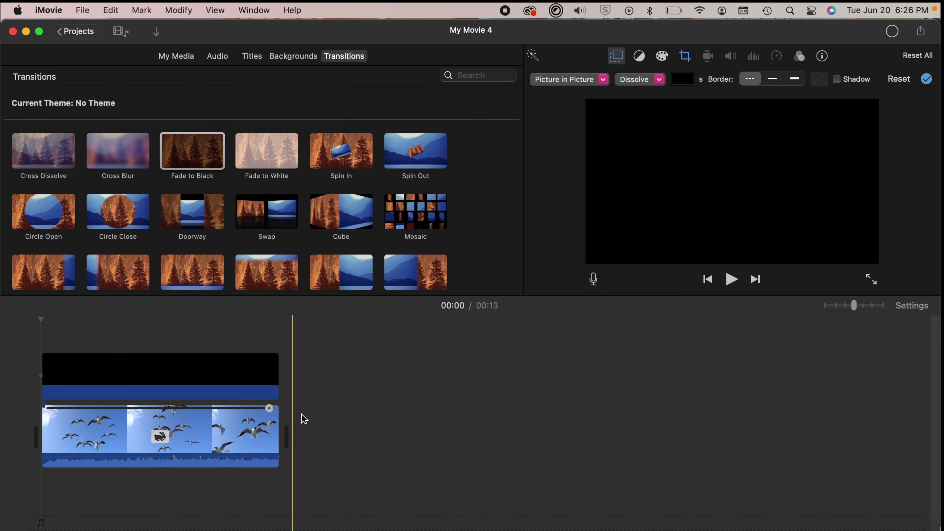
Clear the overlay and video clip from the timeline and insert the exported seagull1.mp4 from Downloads instead
click(156, 390)
click(65, 374)
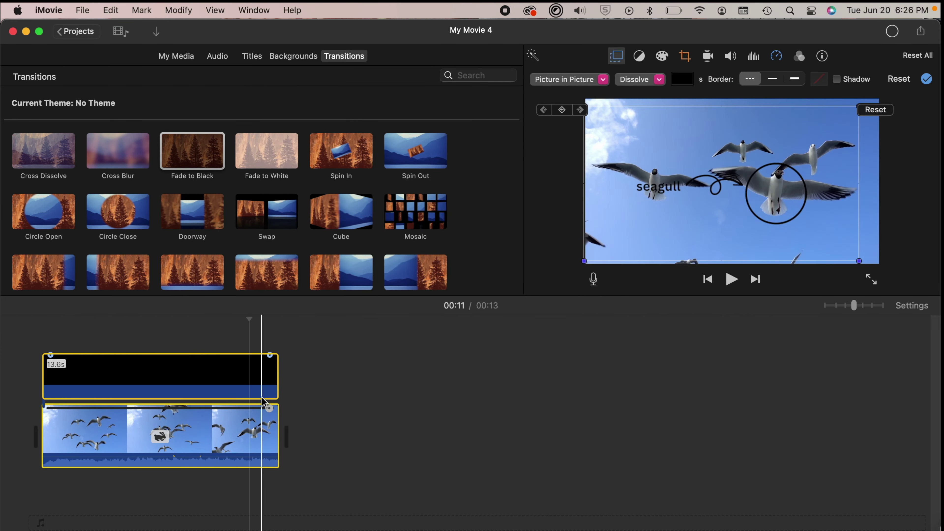
click(223, 348)
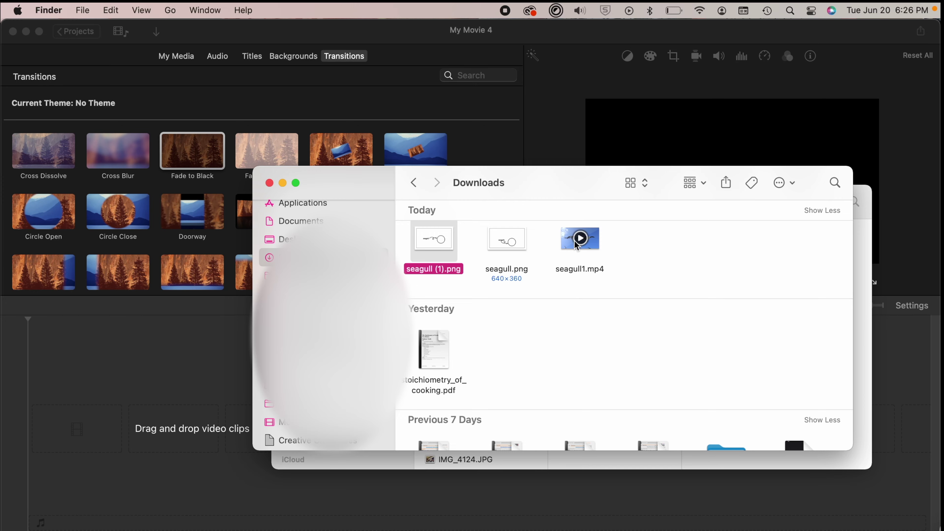
drag(575, 247, 29, 423)
click(23, 386)
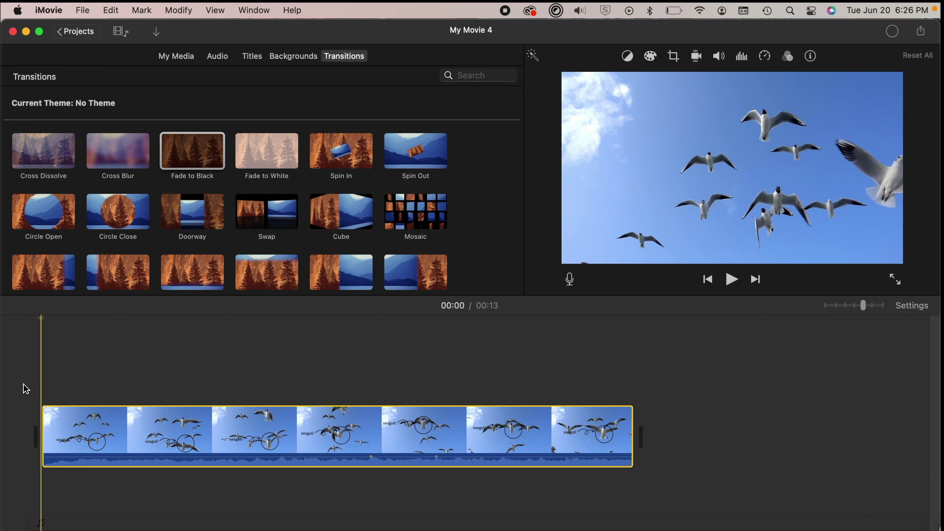
click(38, 379)
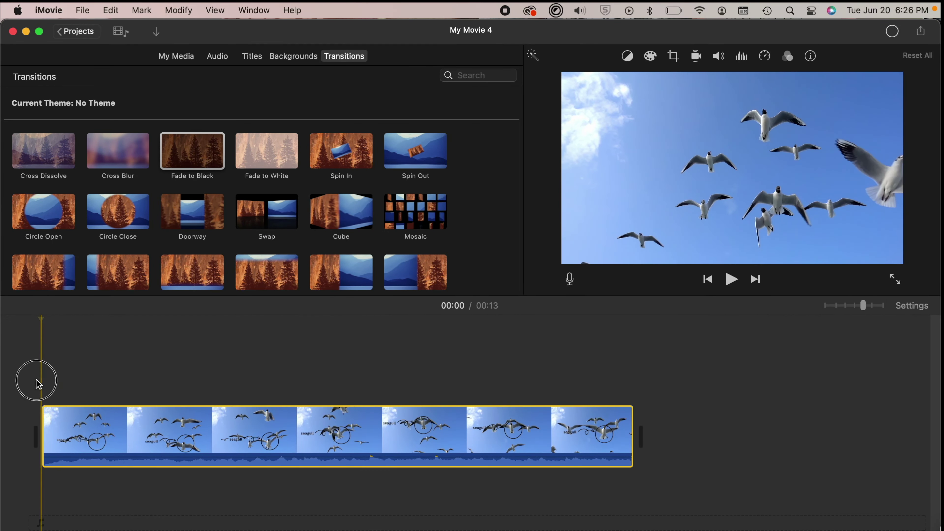
Place seagull (1).png above the new clip as a Picture in Picture overlay without Ken Burns, extended to the clip's full length
key(super+Tab)
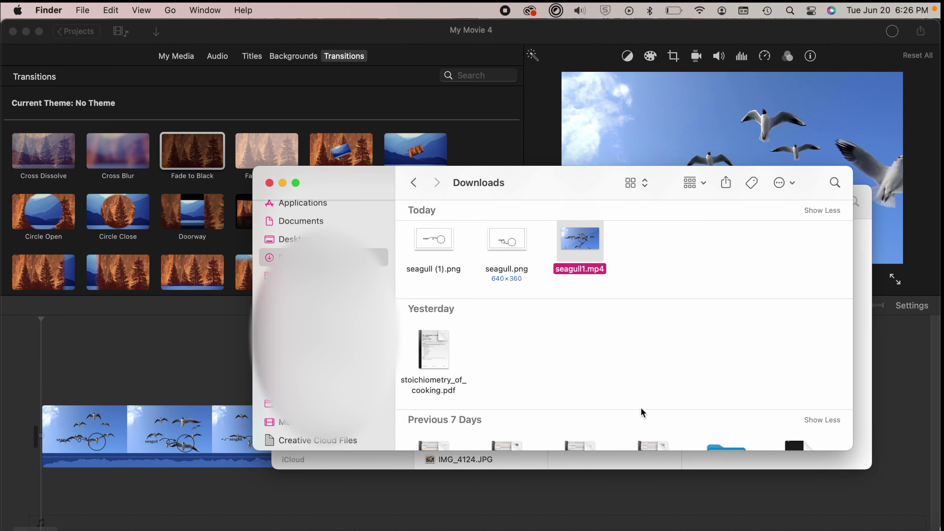
drag(433, 240, 21, 374)
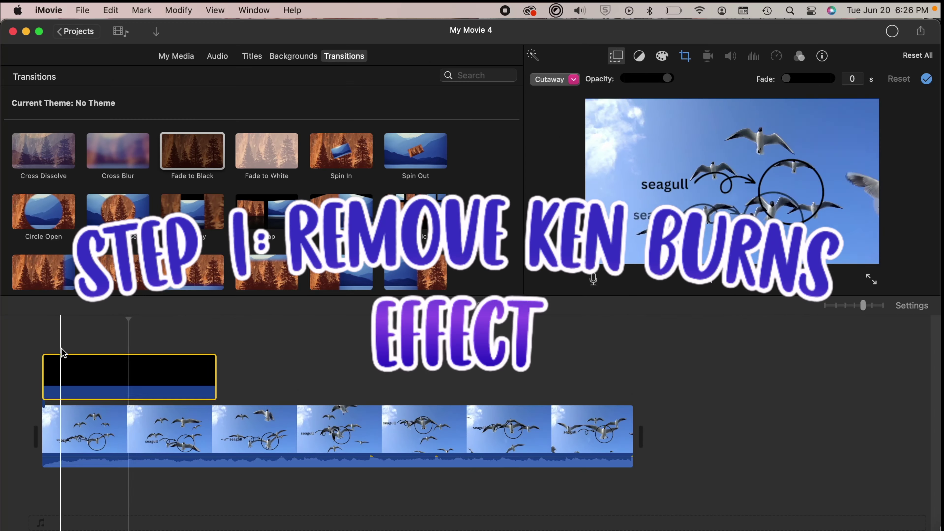
click(685, 56)
drag(216, 376, 632, 376)
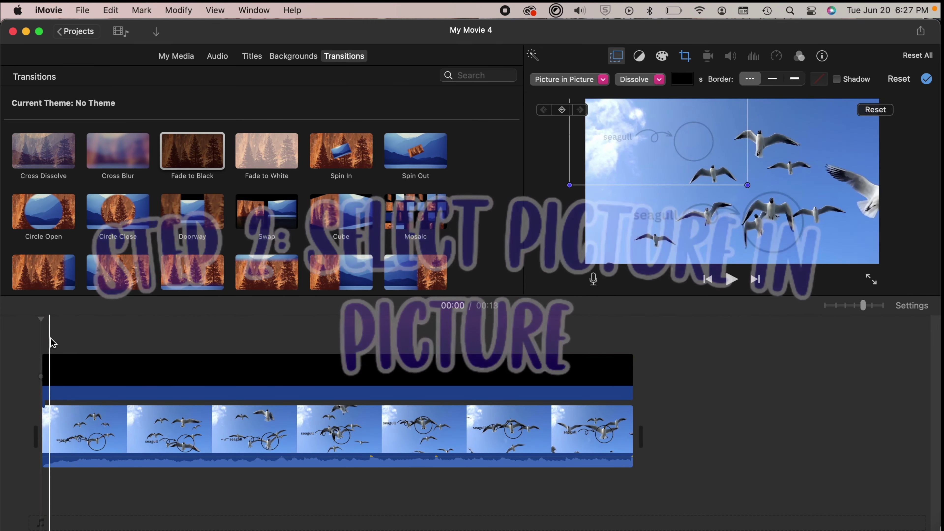
Keyframe the second overlay at about 2, 6, 9 and 12 seconds so its circle follows an upper gull
key(space)
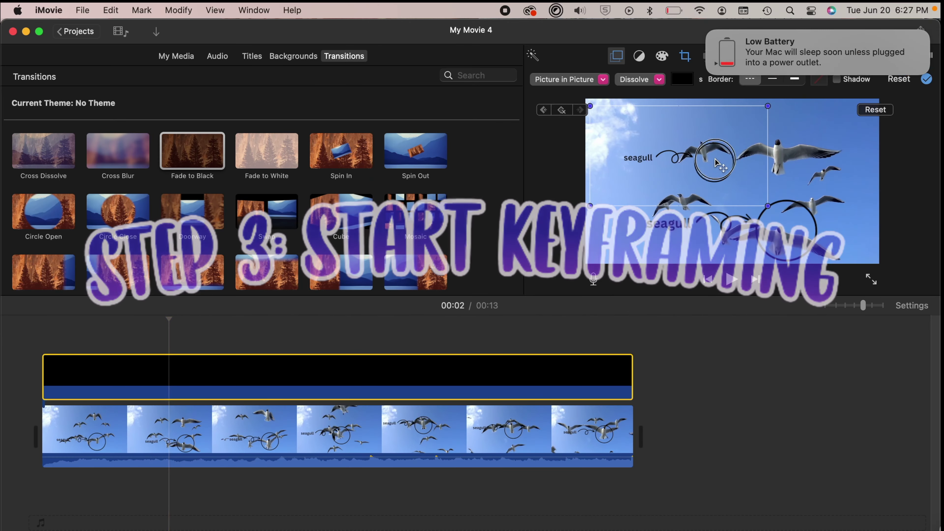
click(238, 348)
click(336, 372)
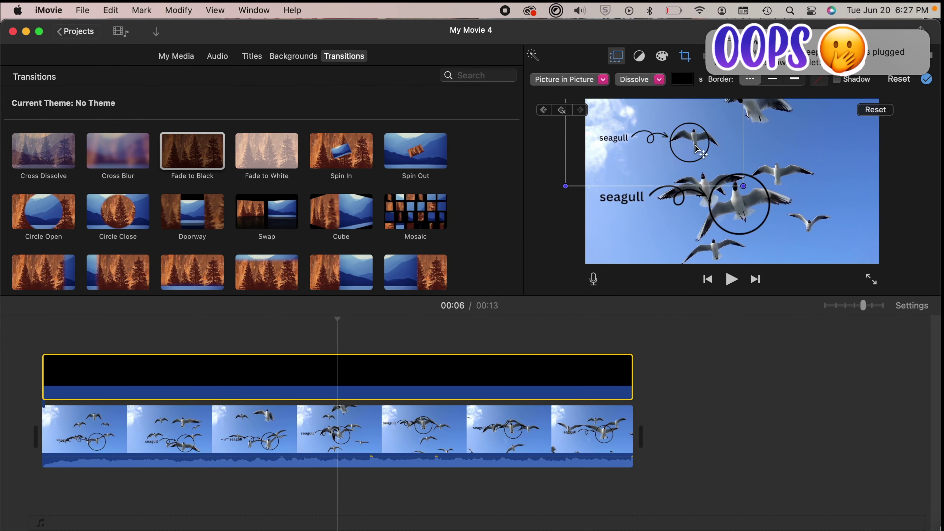
click(409, 368)
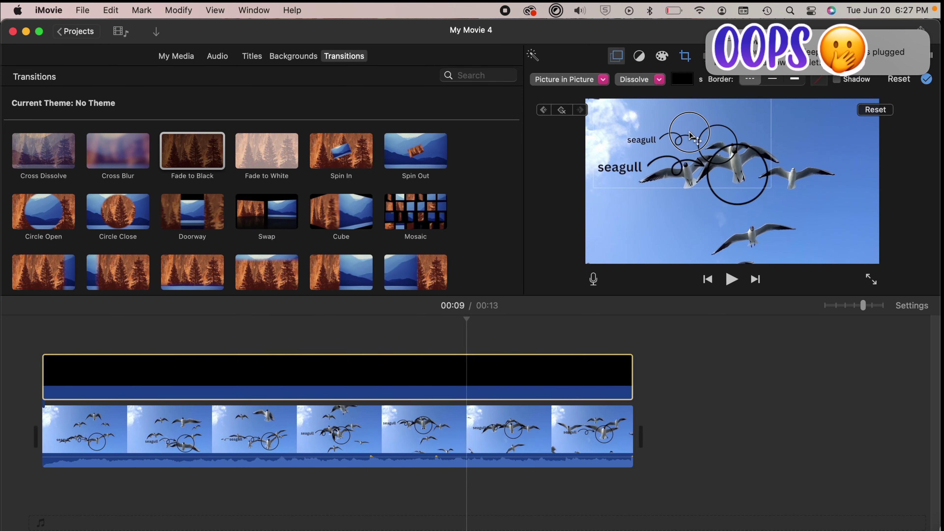
click(516, 373)
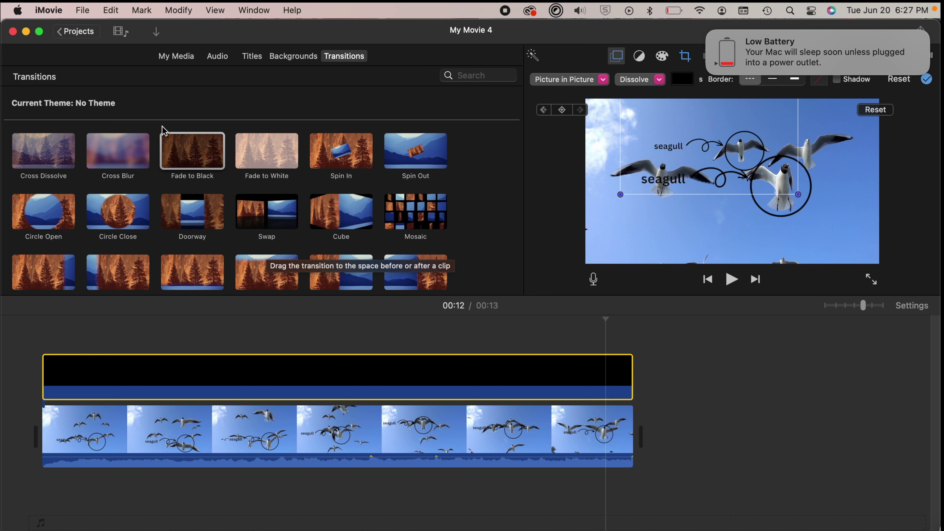
Add a Fade to Black transition at the end of the video clip and play the movie from the start
drag(190, 142, 590, 385)
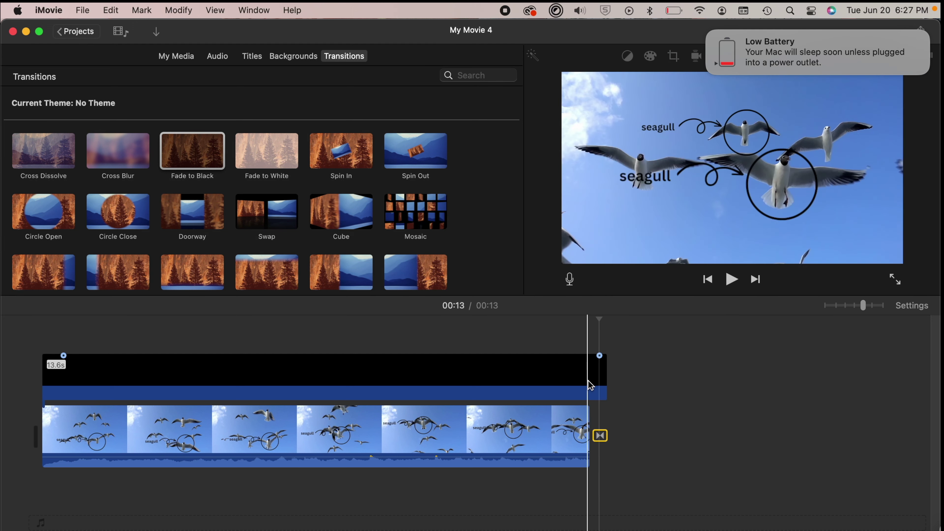
click(731, 279)
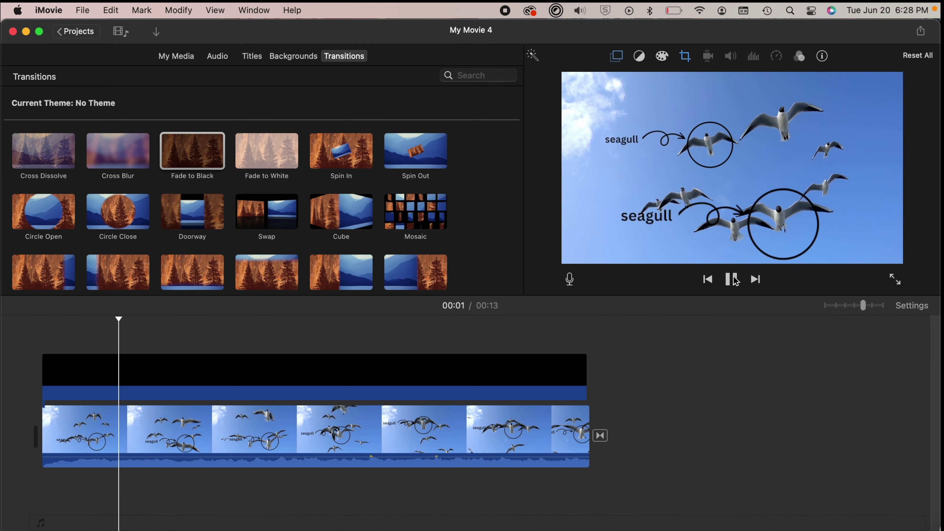